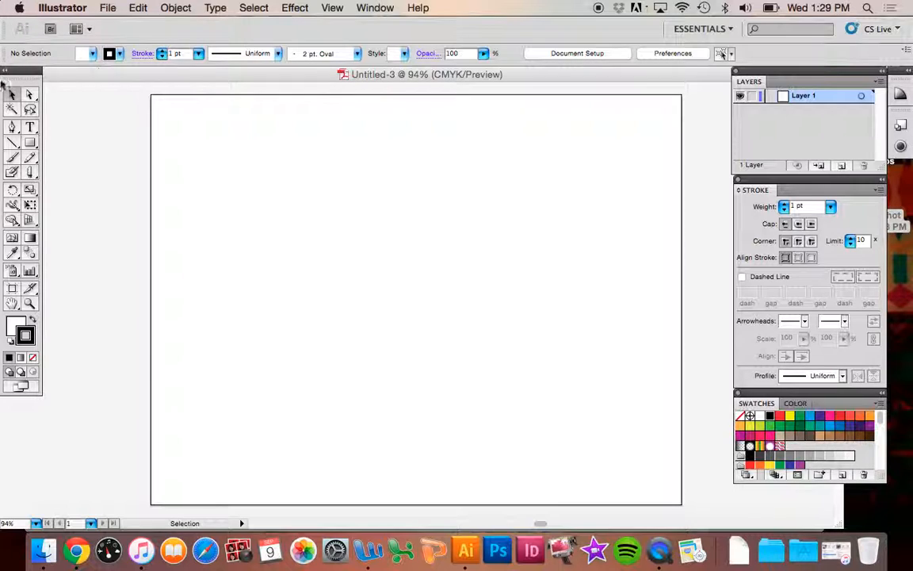
Draw a long diagonal line across the upper part of the artboard with the Line Segment tool and reposition it.
{"action": "left_click", "coordinate": [12, 142]}
{"action": "left_click_drag", "start_coordinate": [253, 206], "coordinate": [580, 156]}
{"action": "left_click", "coordinate": [11, 95]}
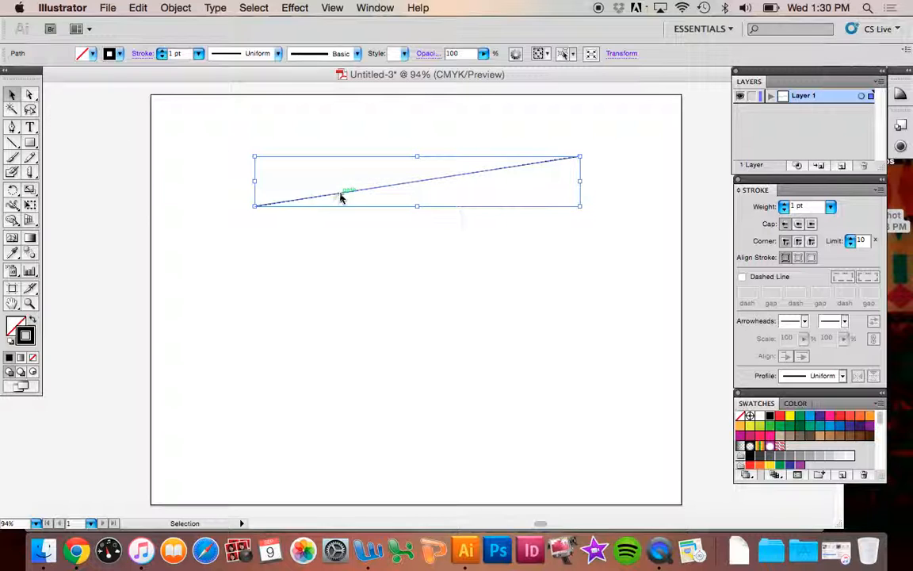
{"action": "left_click_drag", "start_coordinate": [341, 197], "coordinate": [294, 258]}
{"action": "left_click_drag", "start_coordinate": [469, 232], "coordinate": [515, 175]}
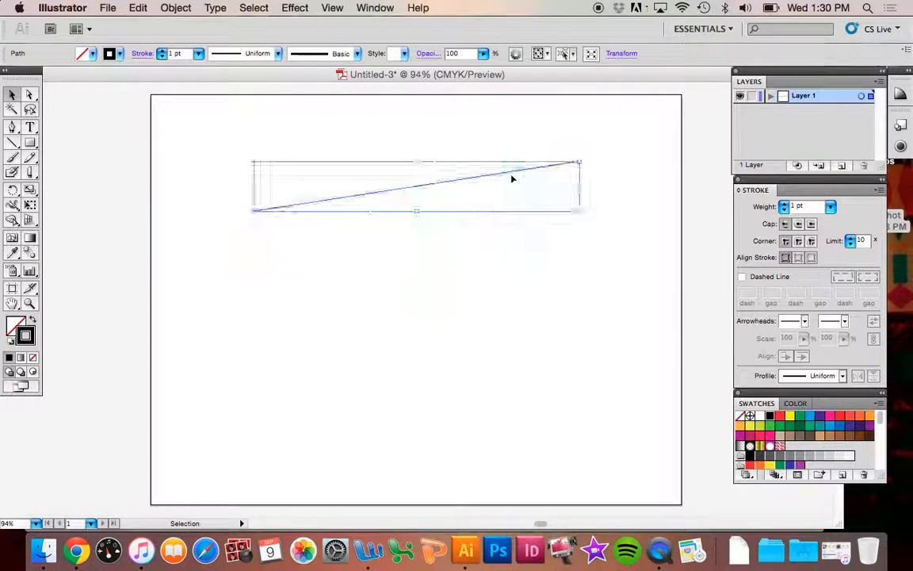
Rotate the line so it slopes downward from left to right, enlarge it, and move it further left on the artboard.
{"action": "left_click_drag", "start_coordinate": [584, 156], "coordinate": [563, 297]}
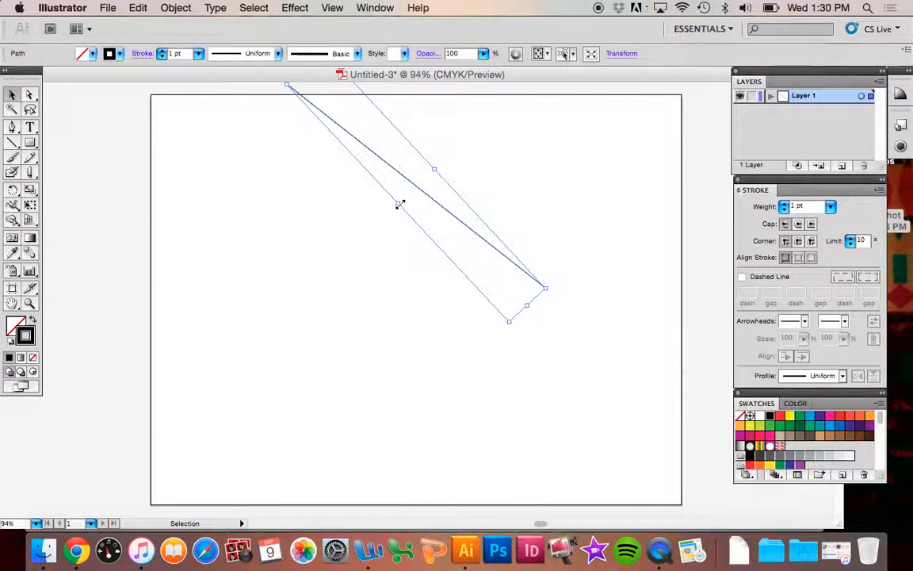
{"action": "left_click_drag", "start_coordinate": [398, 204], "coordinate": [379, 224]}
{"action": "left_click_drag", "start_coordinate": [516, 314], "coordinate": [573, 367]}
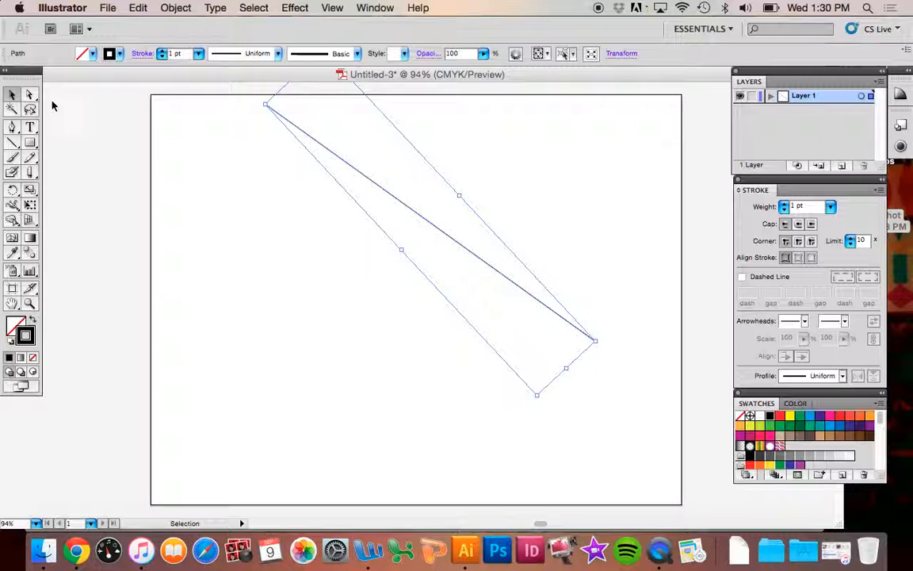
{"action": "left_click_drag", "start_coordinate": [309, 140], "coordinate": [264, 170]}
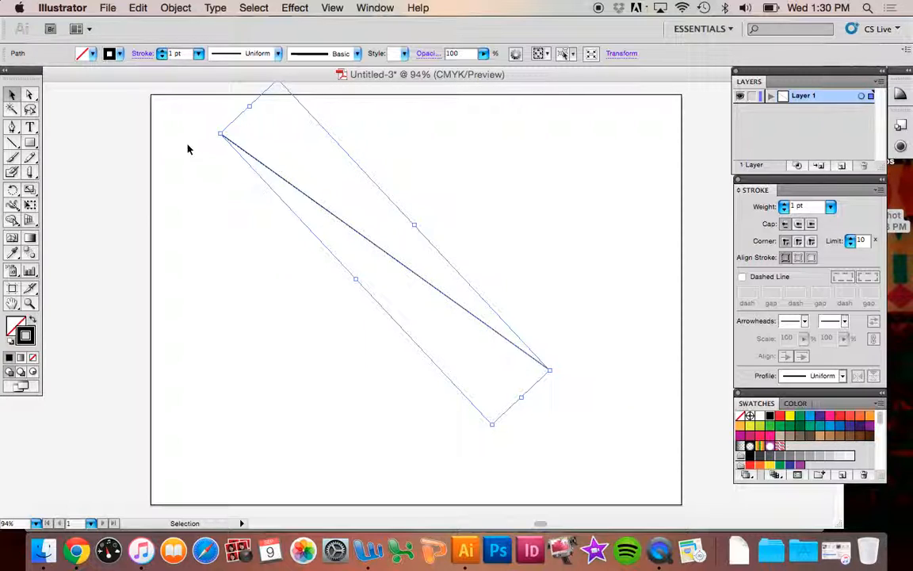
Reposition both endpoints with the Direct Selection tool to make the line short and steep in the artboard's upper half.
{"action": "left_click", "coordinate": [30, 95]}
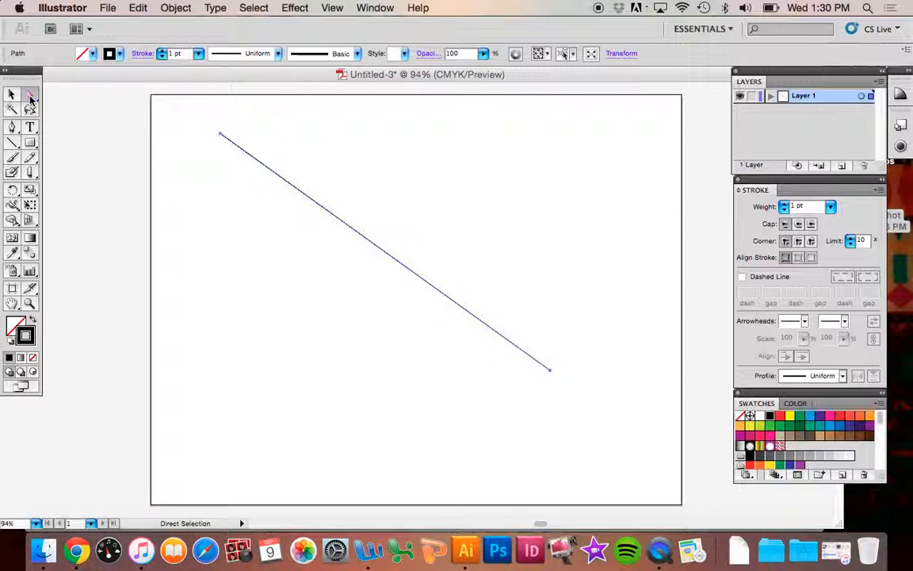
{"action": "left_click_drag", "start_coordinate": [222, 135], "coordinate": [194, 157]}
{"action": "left_click", "coordinate": [179, 157]}
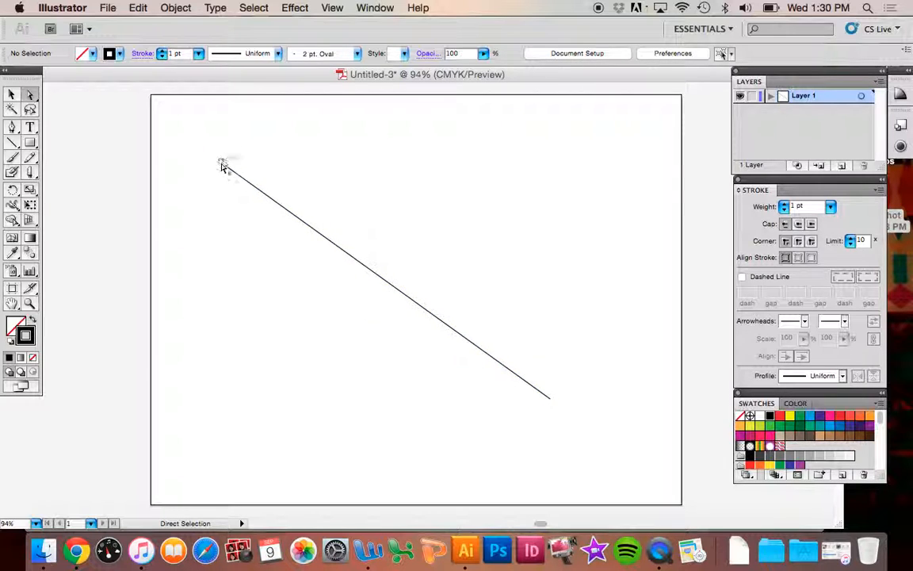
{"action": "left_click_drag", "start_coordinate": [222, 165], "coordinate": [380, 157]}
{"action": "left_click_drag", "start_coordinate": [550, 397], "coordinate": [296, 232]}
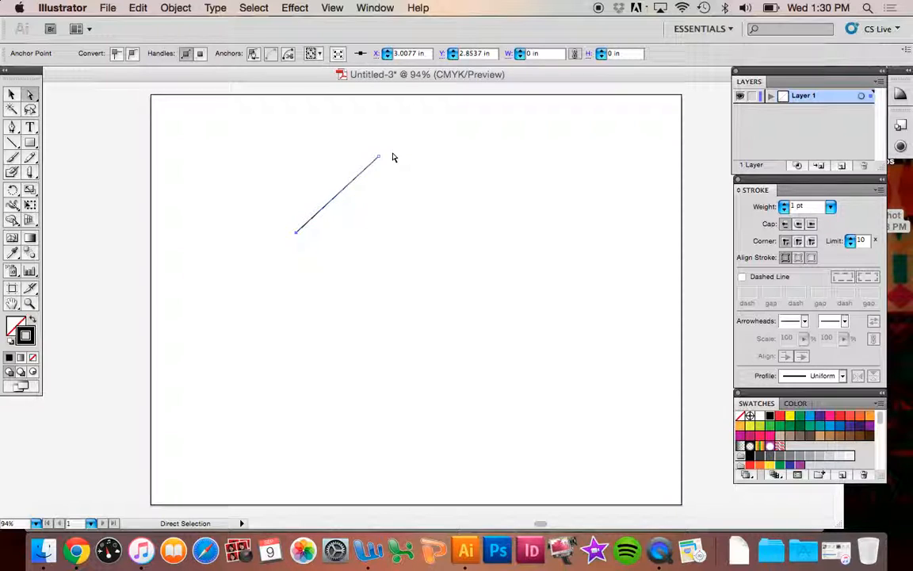
{"action": "left_click_drag", "start_coordinate": [379, 157], "coordinate": [340, 148]}
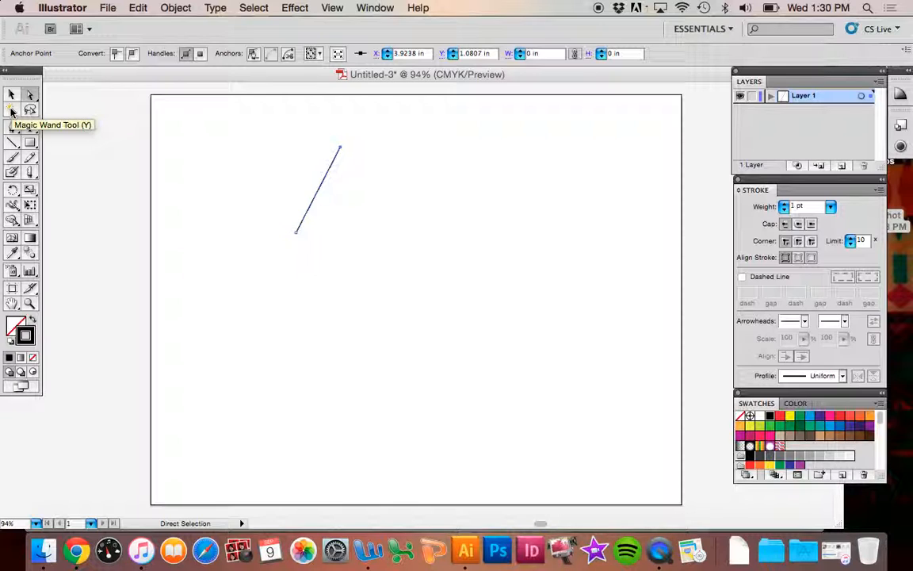
Draw three more separate lines at different angles beside the first one with the Line Segment tool.
{"action": "left_click", "coordinate": [12, 142]}
{"action": "left_click_drag", "start_coordinate": [407, 221], "coordinate": [432, 269]}
{"action": "left_click_drag", "start_coordinate": [507, 184], "coordinate": [523, 287]}
{"action": "left_click_drag", "start_coordinate": [419, 184], "coordinate": [329, 239]}
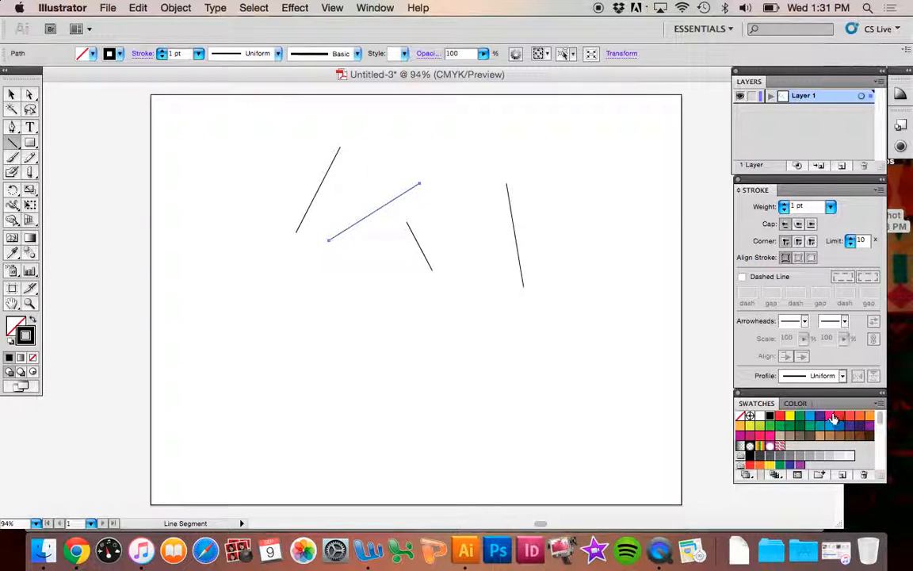
Set the newest line's stroke to pink and draw four more lines at varied angles in that colour.
{"action": "left_click", "coordinate": [833, 418]}
{"action": "left_click_drag", "start_coordinate": [564, 342], "coordinate": [451, 374]}
{"action": "left_click_drag", "start_coordinate": [465, 232], "coordinate": [451, 146]}
{"action": "left_click_drag", "start_coordinate": [461, 146], "coordinate": [531, 155]}
{"action": "mouse_move", "coordinate": [531, 156]}
{"action": "left_mouse_down"}
{"action": "mouse_move", "coordinate": [481, 261]}
{"action": "mouse_move", "coordinate": [474, 256]}
{"action": "left_mouse_up"}
Change the last line's stroke to green and scatter more green lines of varied length and angle across the artboard.
{"action": "left_click", "coordinate": [780, 426]}
{"action": "left_click_drag", "start_coordinate": [658, 374], "coordinate": [396, 267]}
{"action": "left_click_drag", "start_coordinate": [358, 237], "coordinate": [271, 333]}
{"action": "left_click_drag", "start_coordinate": [224, 306], "coordinate": [214, 221]}
{"action": "mouse_move", "coordinate": [214, 143]}
{"action": "left_mouse_down"}
{"action": "mouse_move", "coordinate": [334, 208]}
{"action": "mouse_move", "coordinate": [428, 290]}
{"action": "left_mouse_up"}
{"action": "mouse_move", "coordinate": [369, 347]}
{"action": "left_mouse_down"}
{"action": "mouse_move", "coordinate": [352, 372]}
{"action": "mouse_move", "coordinate": [443, 388]}
{"action": "left_mouse_up"}
{"action": "left_click_drag", "start_coordinate": [467, 330], "coordinate": [524, 277]}
{"action": "left_click_drag", "start_coordinate": [420, 247], "coordinate": [586, 246]}
Use the Magic Wand on the long upper-left green line to select matching lines, and clear the selection.
{"action": "left_click", "coordinate": [12, 110]}
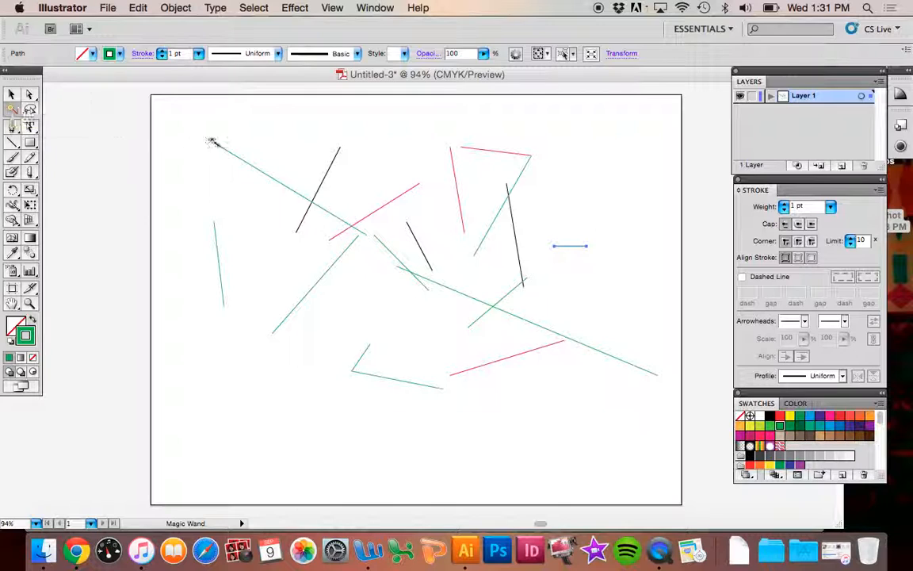
{"action": "left_click", "coordinate": [241, 158]}
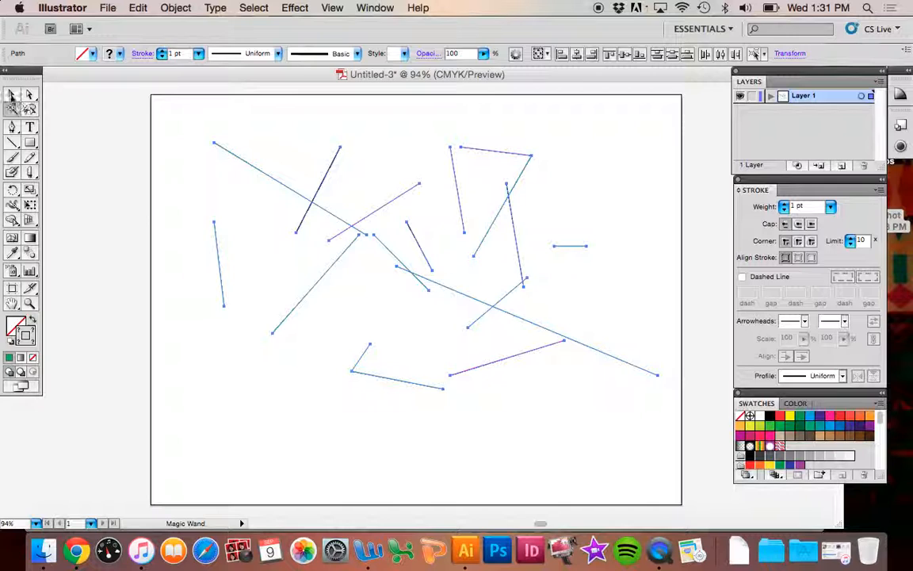
{"action": "left_click", "coordinate": [179, 144]}
{"action": "left_click", "coordinate": [272, 180]}
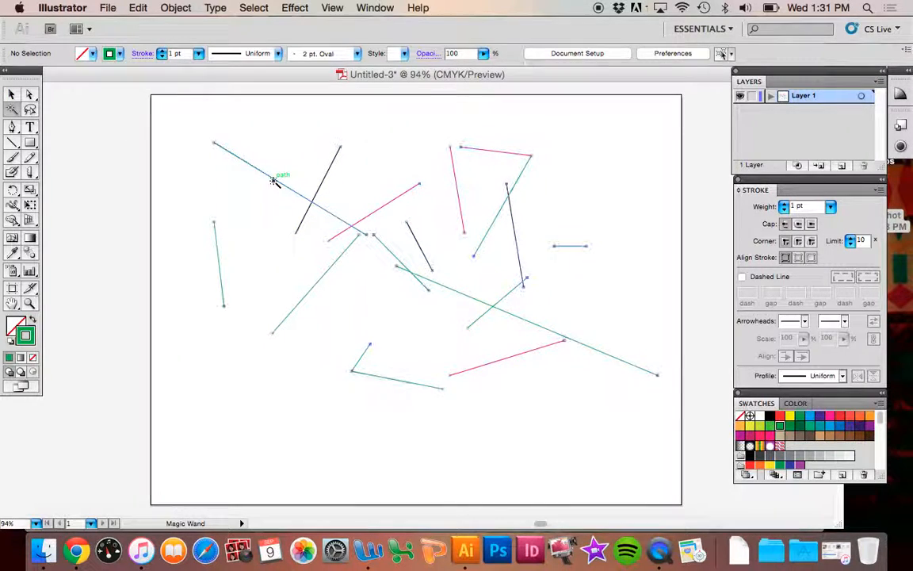
{"action": "left_click", "coordinate": [12, 94]}
{"action": "left_click", "coordinate": [183, 159]}
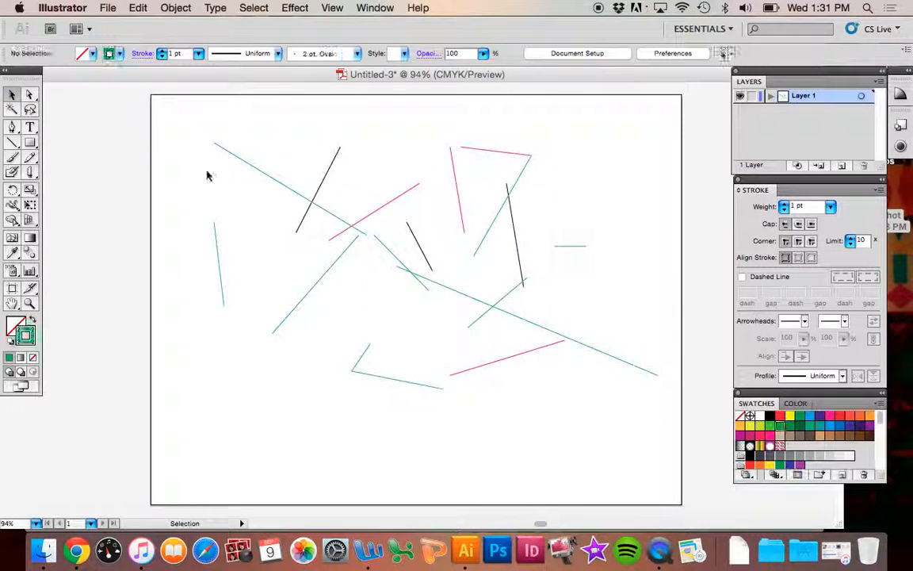
Select matching lines with the Magic Wand from the short, nearly vertical green line, and deselect them.
{"action": "left_click", "coordinate": [12, 109]}
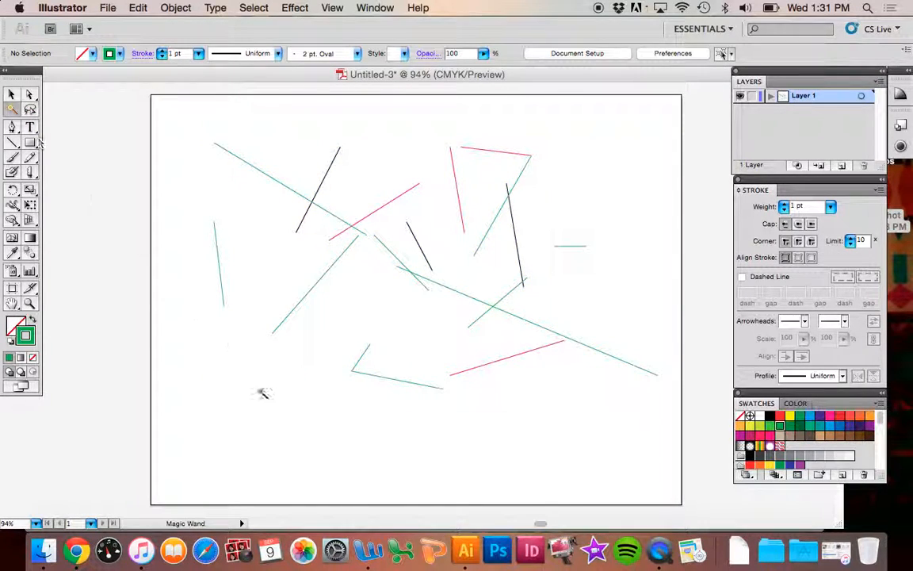
{"action": "left_click", "coordinate": [223, 297]}
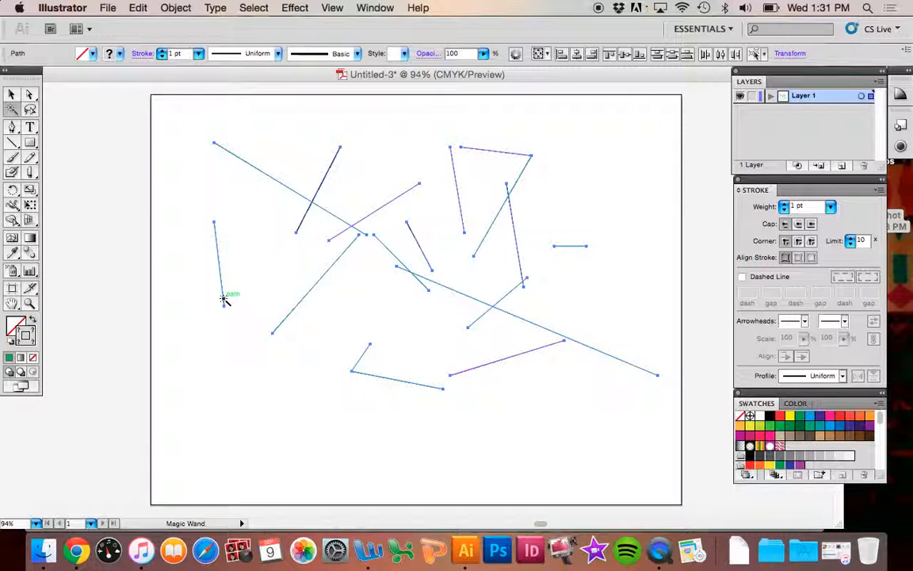
{"action": "left_click", "coordinate": [12, 94]}
{"action": "left_click", "coordinate": [247, 246]}
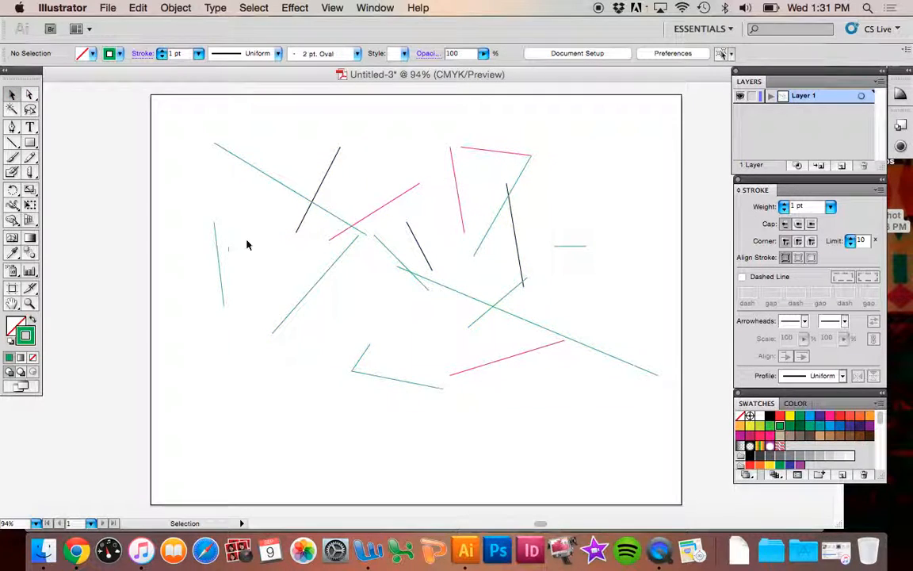
Move the long lower green line slightly up and left, and try the Magic Wand again on the upper-left green line.
{"action": "left_click_drag", "start_coordinate": [453, 292], "coordinate": [402, 276]}
{"action": "left_click", "coordinate": [563, 241]}
{"action": "left_click", "coordinate": [12, 109]}
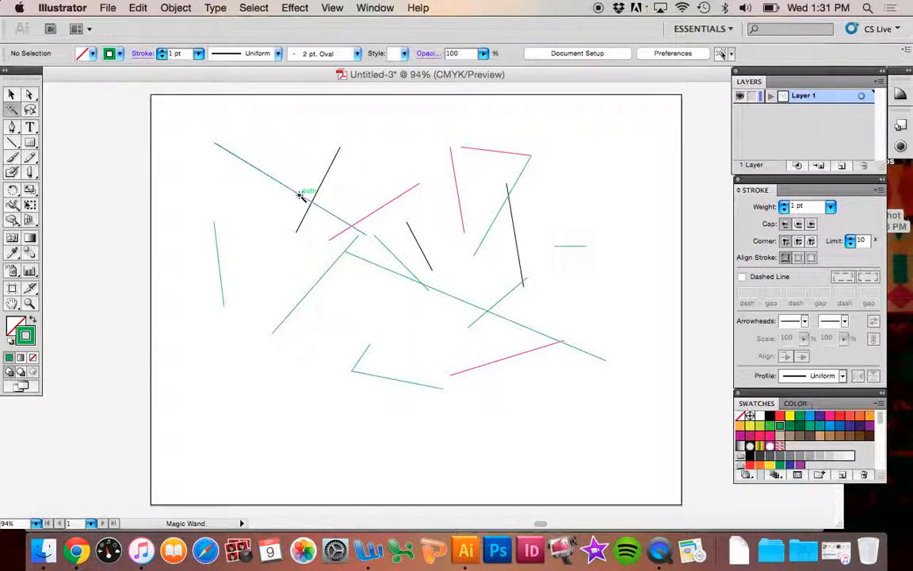
{"action": "left_click", "coordinate": [301, 196]}
{"action": "left_click", "coordinate": [12, 93]}
{"action": "left_click", "coordinate": [66, 133]}
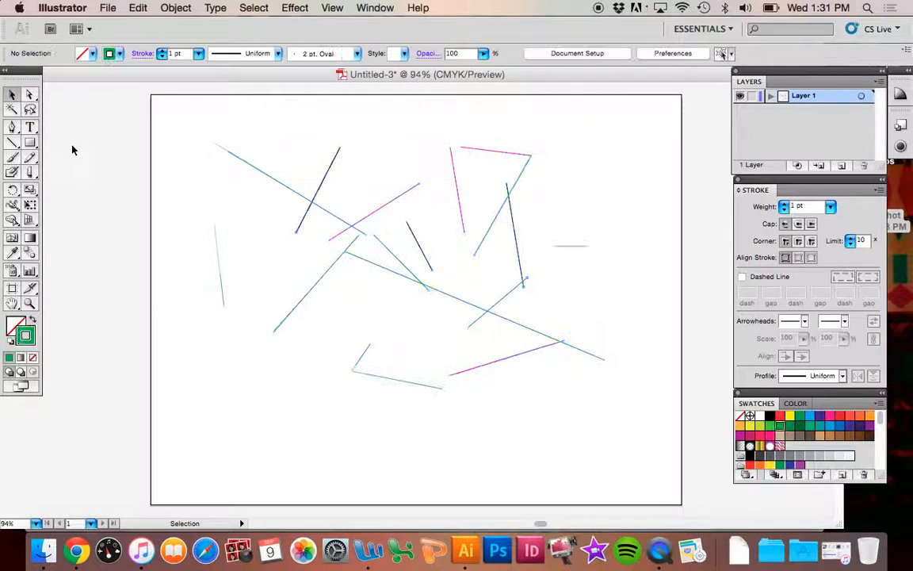
Lasso the group of lines in the artboard's upper-right area and clear the selection.
{"action": "left_click", "coordinate": [29, 109]}
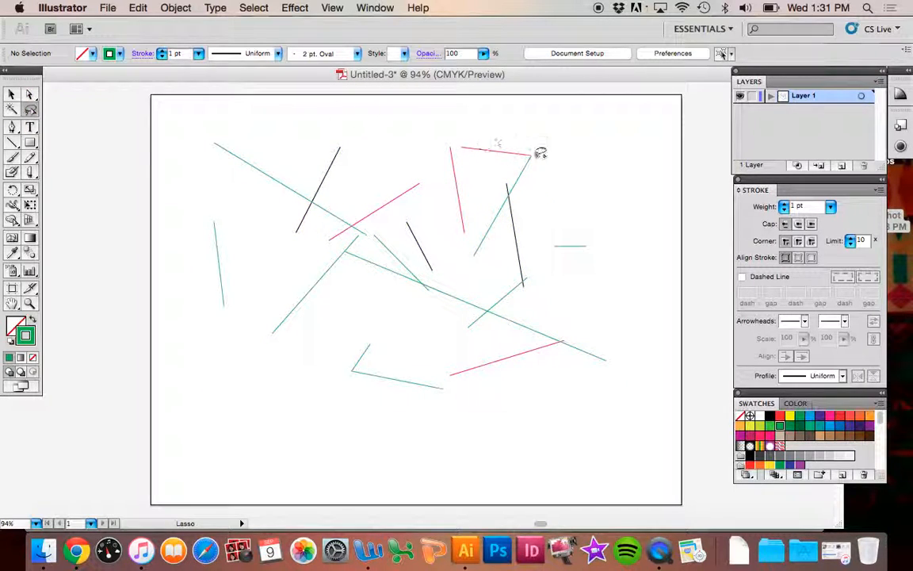
{"action": "mouse_move", "coordinate": [564, 146]}
{"action": "left_mouse_down"}
{"action": "mouse_move", "coordinate": [527, 132]}
{"action": "mouse_move", "coordinate": [460, 153]}
{"action": "mouse_move", "coordinate": [463, 242]}
{"action": "mouse_move", "coordinate": [535, 264]}
{"action": "mouse_move", "coordinate": [582, 213]}
{"action": "mouse_move", "coordinate": [563, 141]}
{"action": "left_mouse_up"}
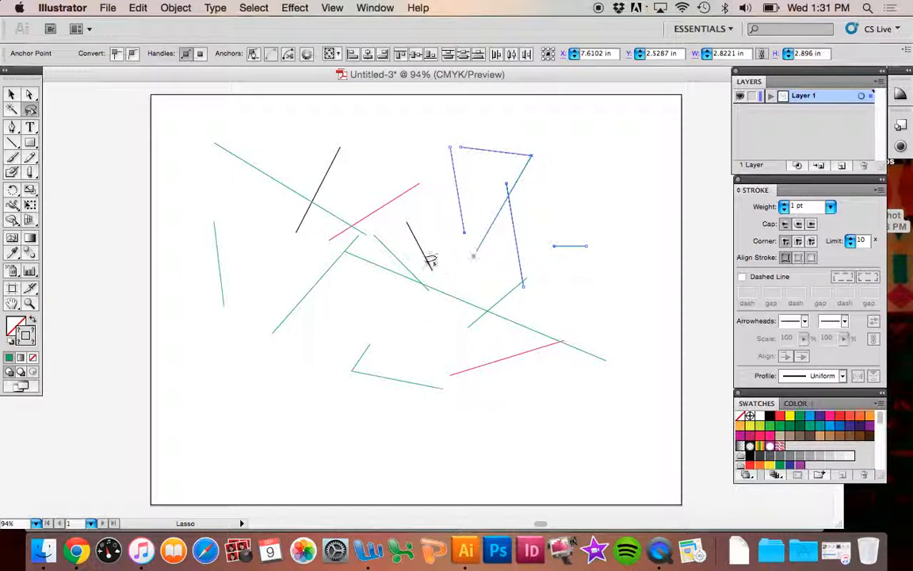
{"action": "left_click", "coordinate": [11, 94]}
{"action": "left_click", "coordinate": [151, 137]}
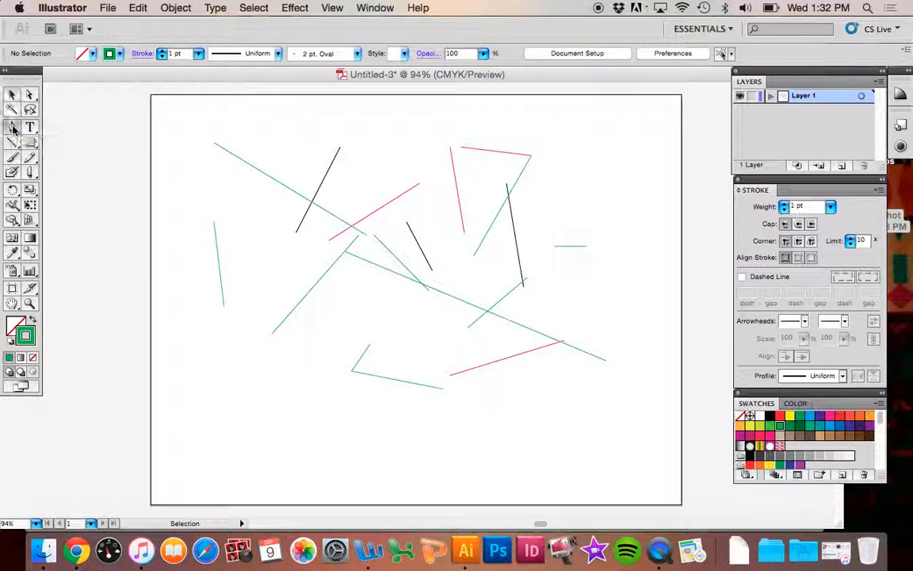
Select all the lines on the artboard and delete them.
{"action": "left_click_drag", "start_coordinate": [173, 129], "coordinate": [607, 396]}
{"action": "key", "text": "Delete"}
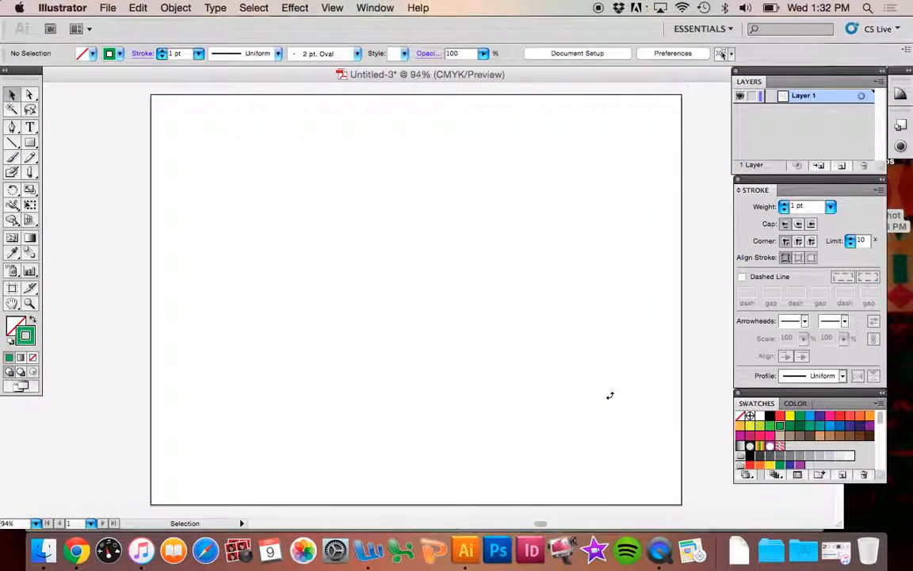
Draw an open, self-crossing green path of straight segments with the Pen tool, ending in a hook-like curve at the lower right.
{"action": "left_click", "coordinate": [15, 126]}
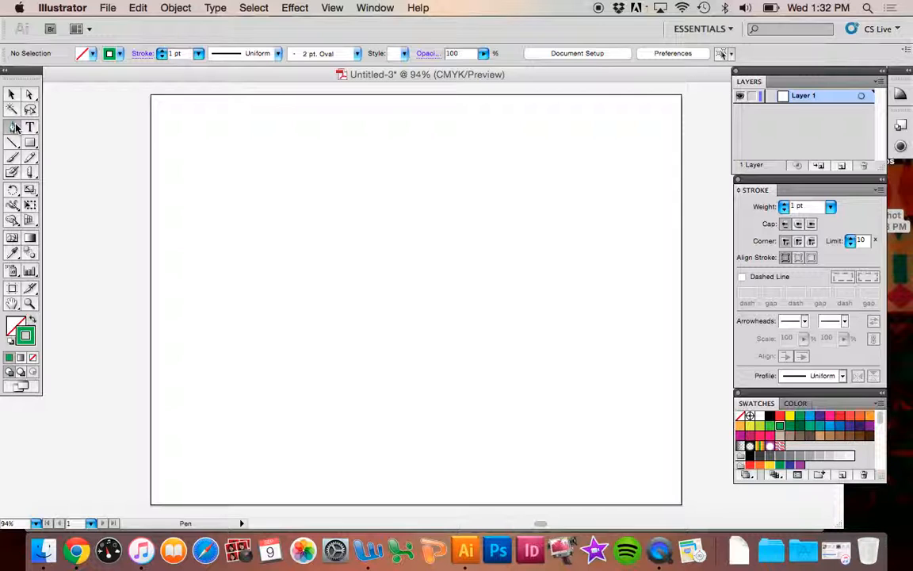
{"action": "left_click", "coordinate": [237, 173]}
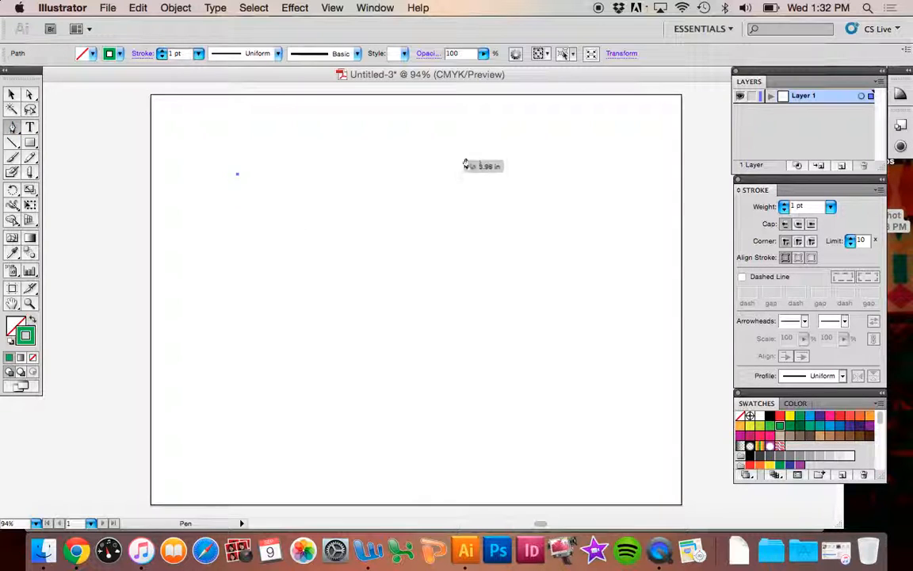
{"action": "left_click", "coordinate": [453, 132]}
{"action": "left_click", "coordinate": [478, 238]}
{"action": "left_click", "coordinate": [387, 220]}
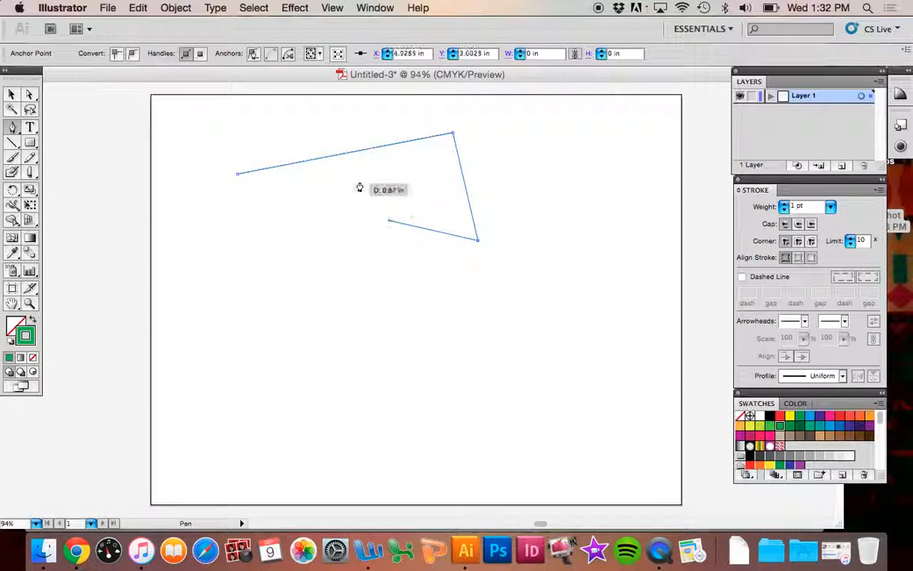
{"action": "left_click", "coordinate": [341, 212]}
{"action": "left_click", "coordinate": [317, 139]}
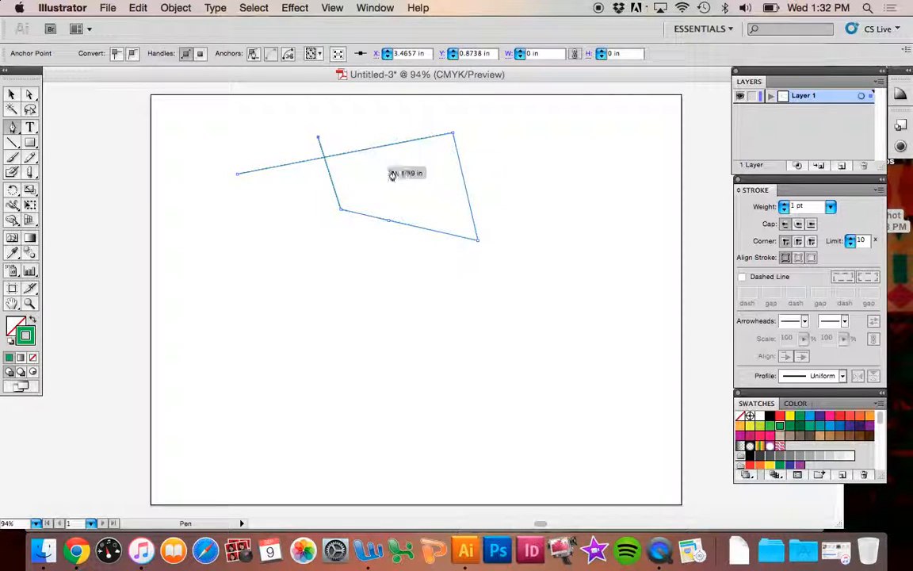
{"action": "left_click", "coordinate": [476, 178]}
{"action": "left_click", "coordinate": [535, 216]}
{"action": "left_click", "coordinate": [559, 256]}
{"action": "left_click", "coordinate": [544, 283]}
{"action": "left_click", "coordinate": [510, 305]}
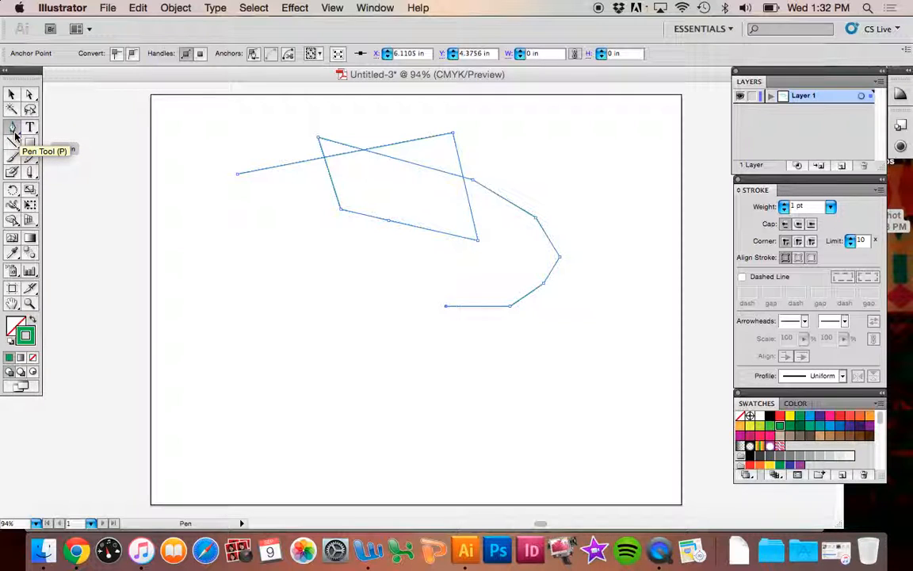
Add an anchor point midway along the path's final horizontal segment and move it up to form a peak.
{"action": "left_click_drag", "start_coordinate": [15, 136], "coordinate": [77, 147]}
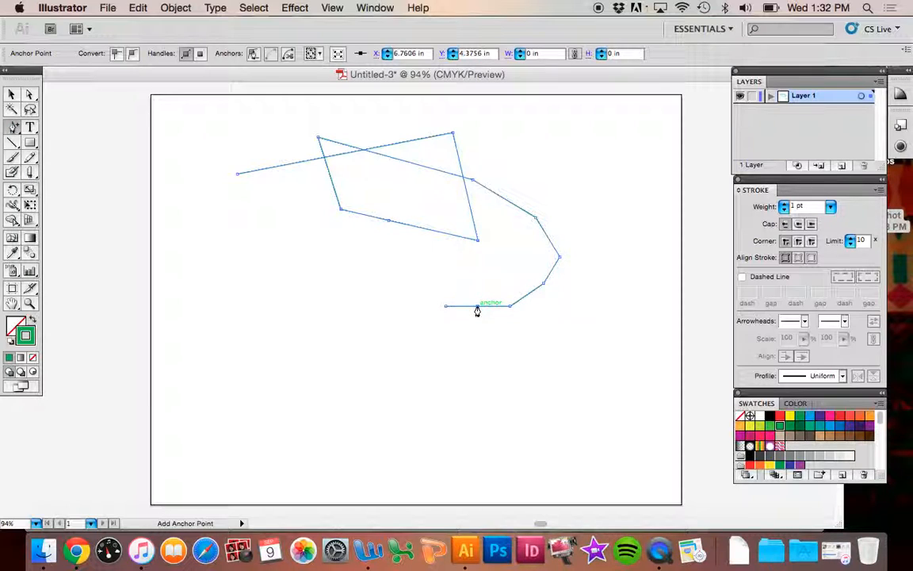
{"action": "left_click", "coordinate": [31, 95]}
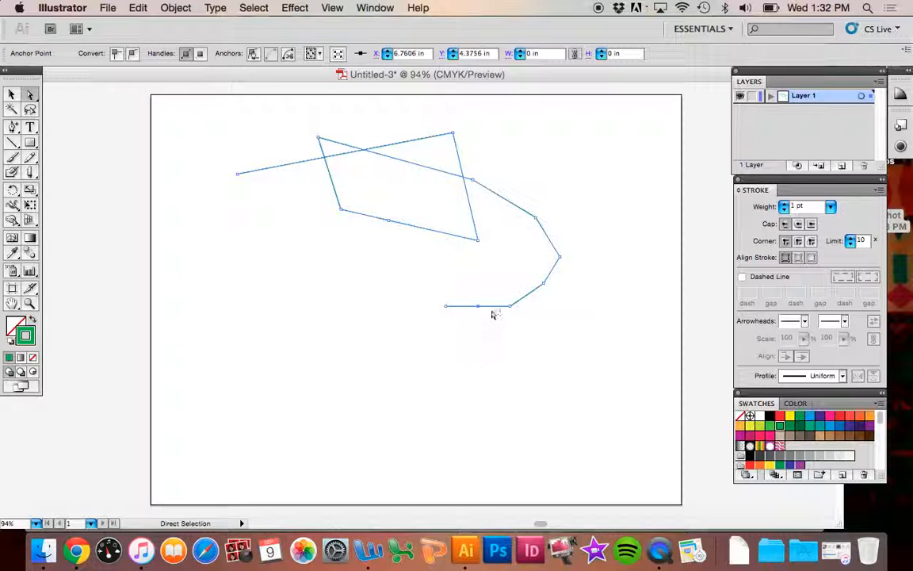
{"action": "left_click_drag", "start_coordinate": [478, 307], "coordinate": [478, 412]}
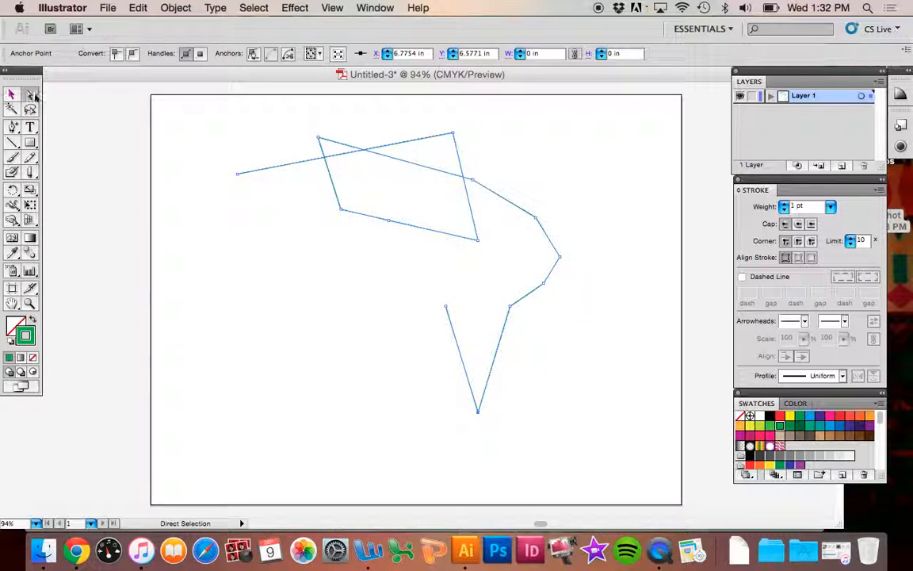
{"action": "left_click_drag", "start_coordinate": [478, 414], "coordinate": [479, 273]}
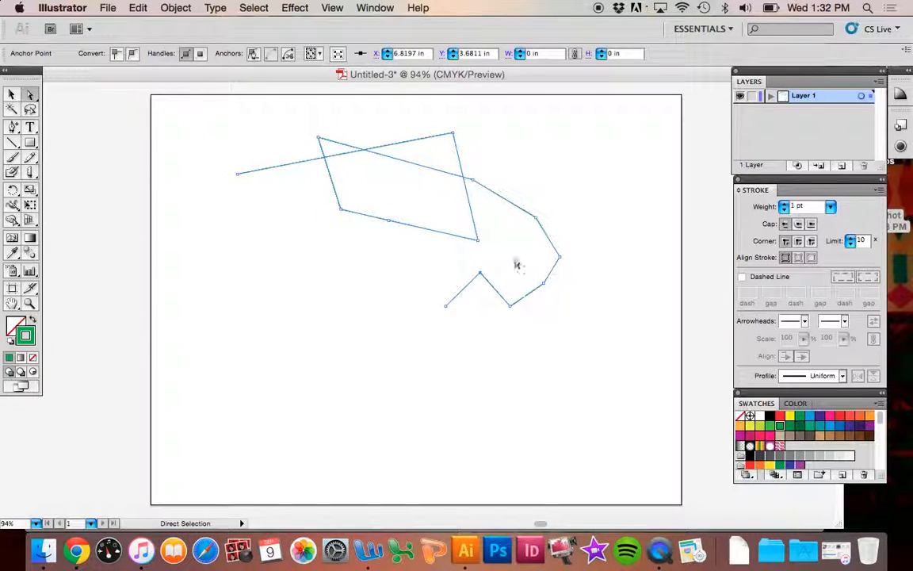
Remove the path's topmost corner anchor point with the Delete Anchor Point tool.
{"action": "left_click", "coordinate": [14, 129]}
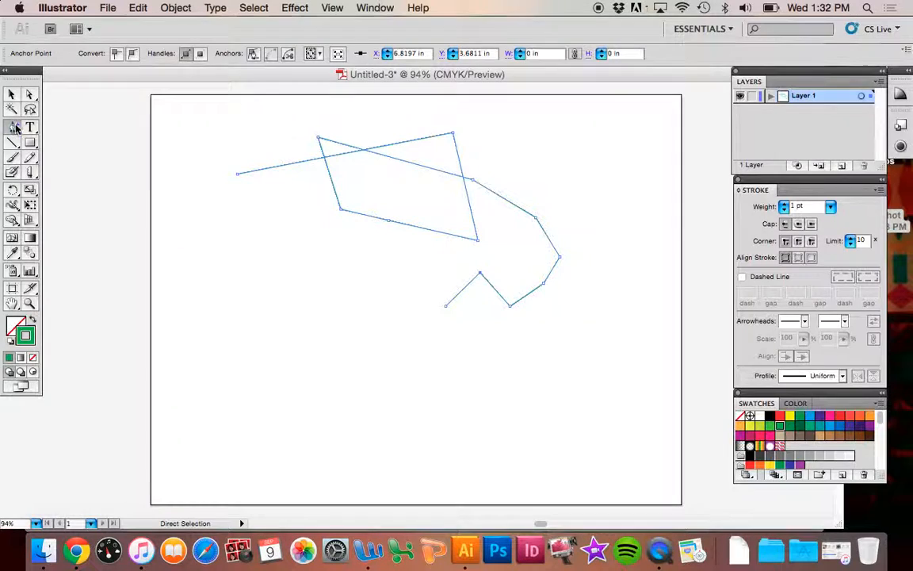
{"action": "left_click", "coordinate": [75, 160]}
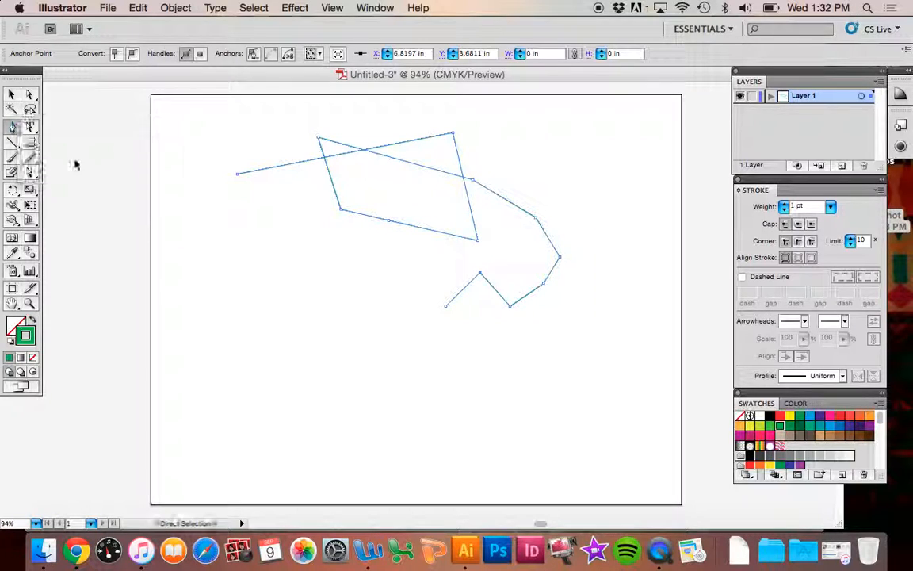
{"action": "left_click", "coordinate": [452, 134]}
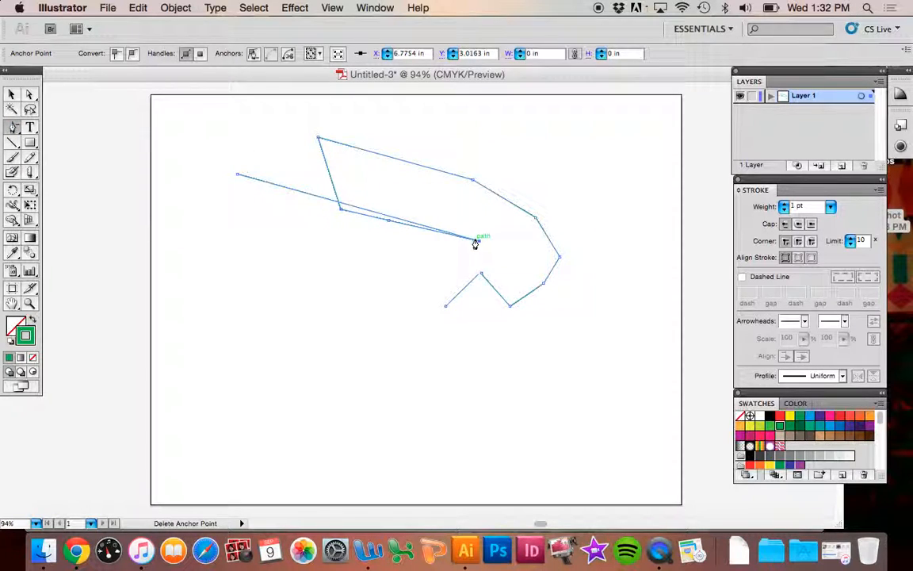
Remove the three anchor points between the path's left endpoint and its upper-left corner with the Delete Anchor Point tool.
{"action": "left_click", "coordinate": [474, 239]}
{"action": "left_click", "coordinate": [388, 220]}
{"action": "left_click", "coordinate": [341, 210]}
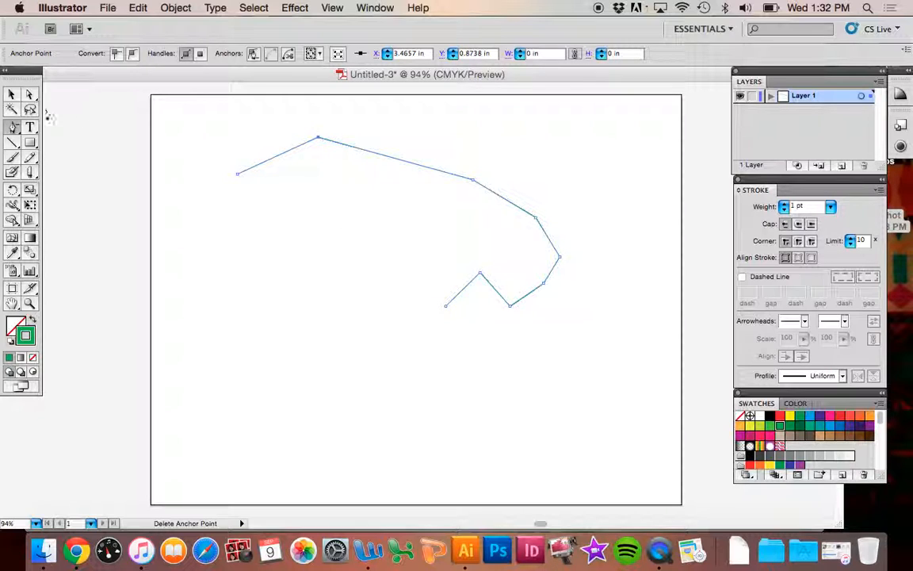
Convert the path's upper-left corner to a smooth point and tilt its direction handles steeply, left handle upward and right handle downward.
{"action": "left_click_drag", "start_coordinate": [14, 130], "coordinate": [75, 174]}
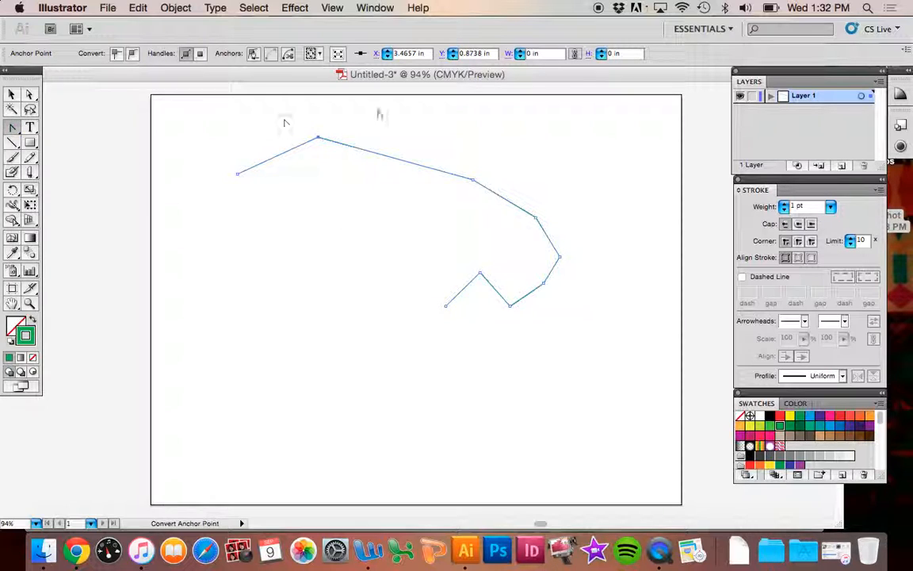
{"action": "left_click_drag", "start_coordinate": [317, 139], "coordinate": [388, 140]}
{"action": "left_click", "coordinate": [31, 95]}
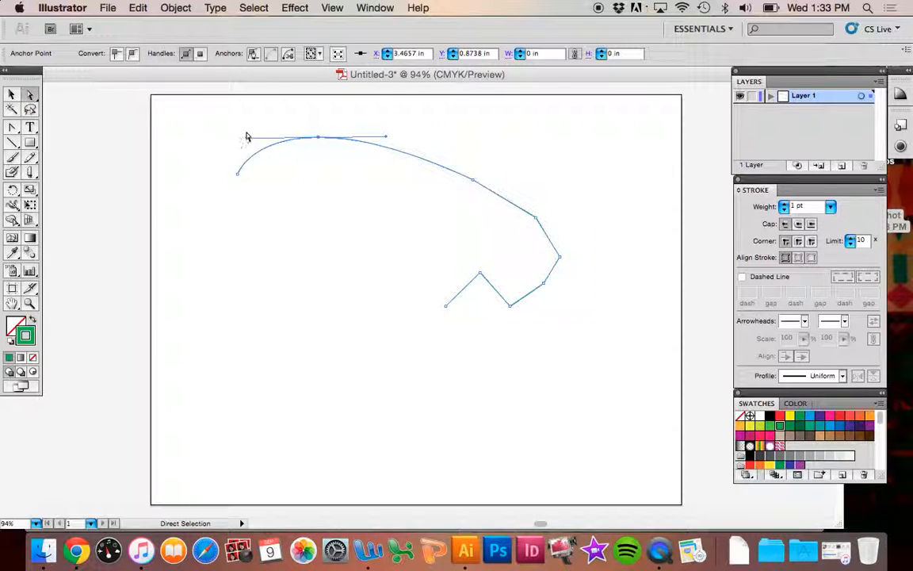
{"action": "left_click_drag", "start_coordinate": [249, 137], "coordinate": [289, 107]}
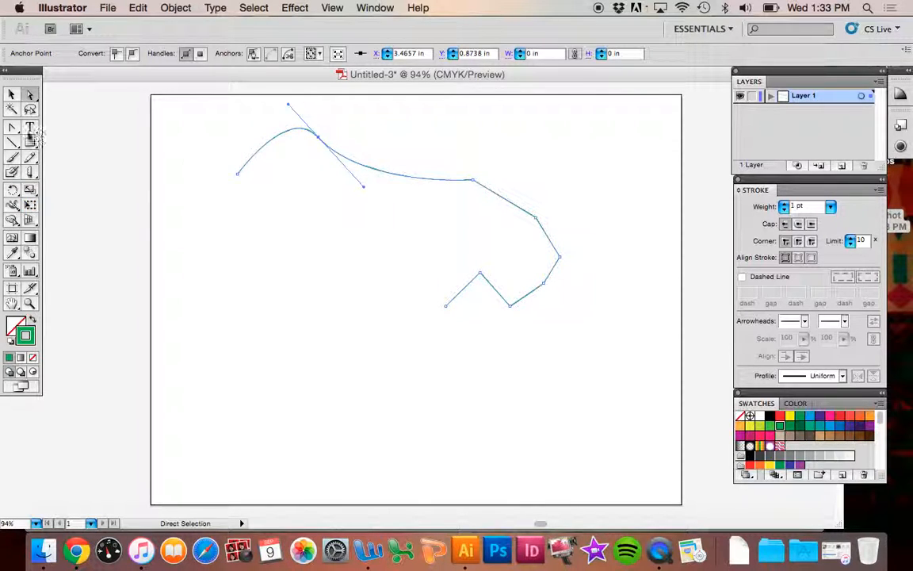
{"action": "left_click_drag", "start_coordinate": [363, 187], "coordinate": [356, 196]}
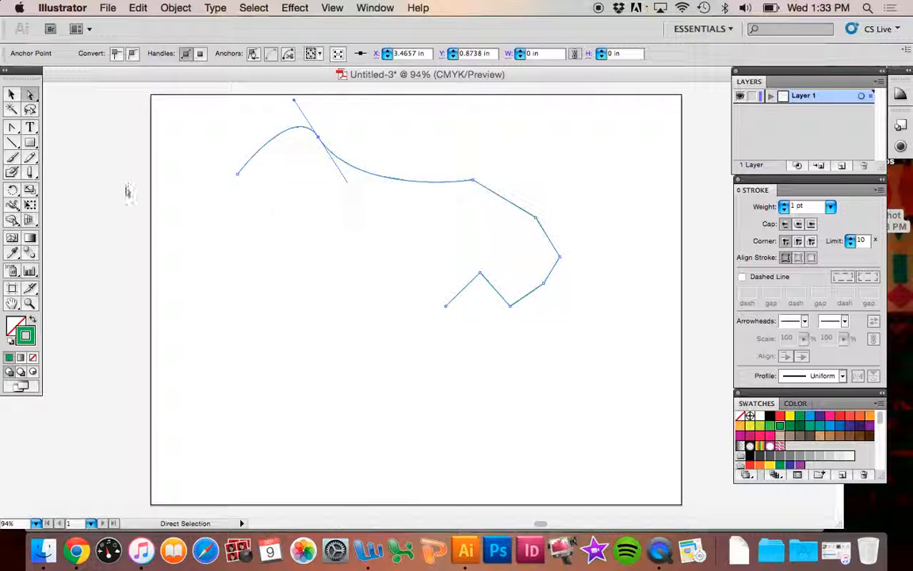
Switch back to the Convert Anchor Point tool.
{"action": "left_click", "coordinate": [10, 129]}
{"action": "key", "text": "shift+c"}
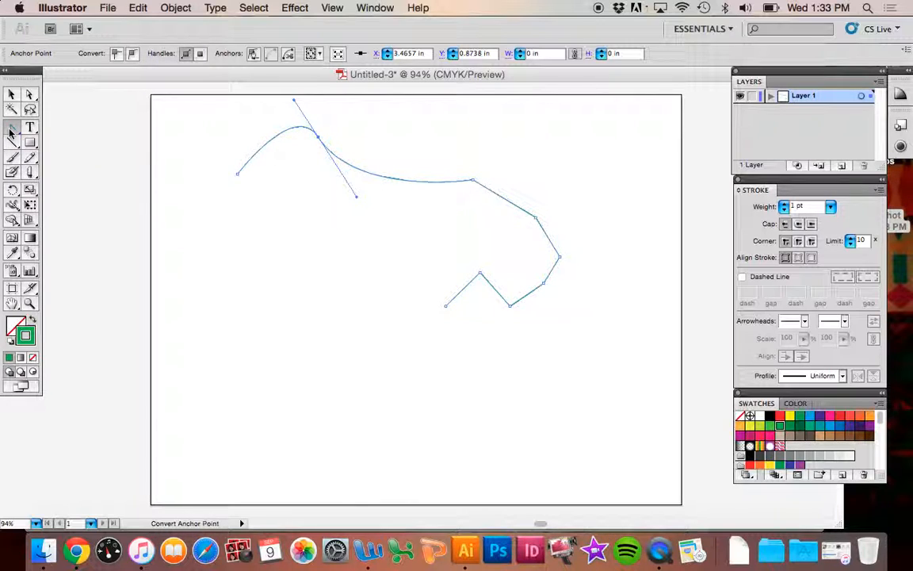